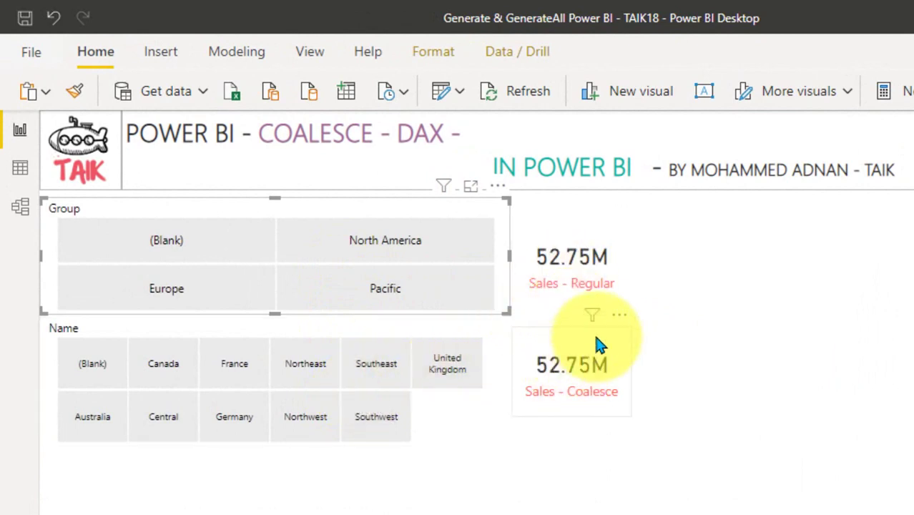
Step: Select the Sales - Coalesce card to show its COALESCE(sum(SalesTerritory[SalesYTD]),0) measure for editing
click(593, 281)
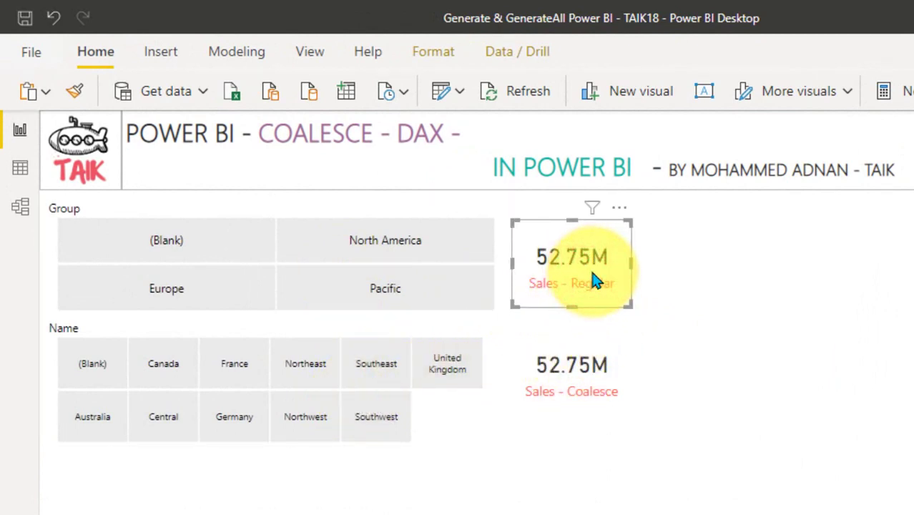
click(575, 365)
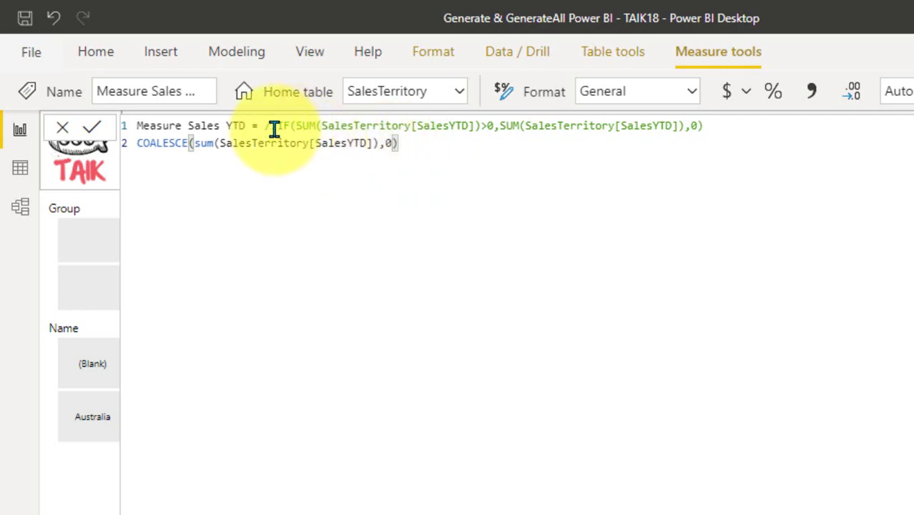
drag(296, 126, 485, 127)
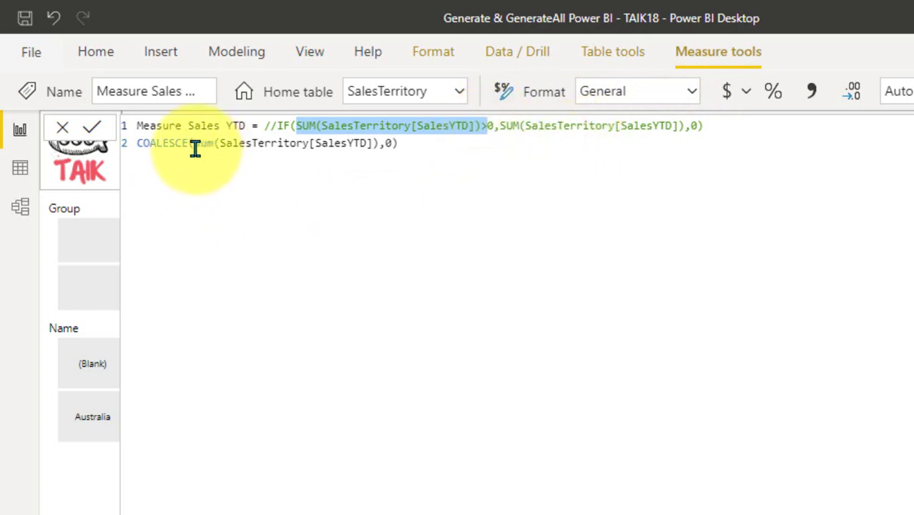
drag(195, 145, 387, 146)
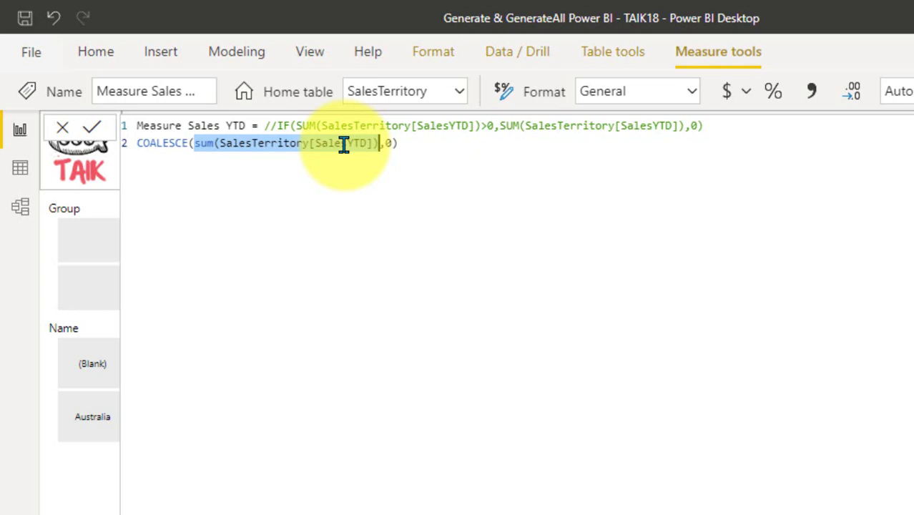
double_click(388, 143)
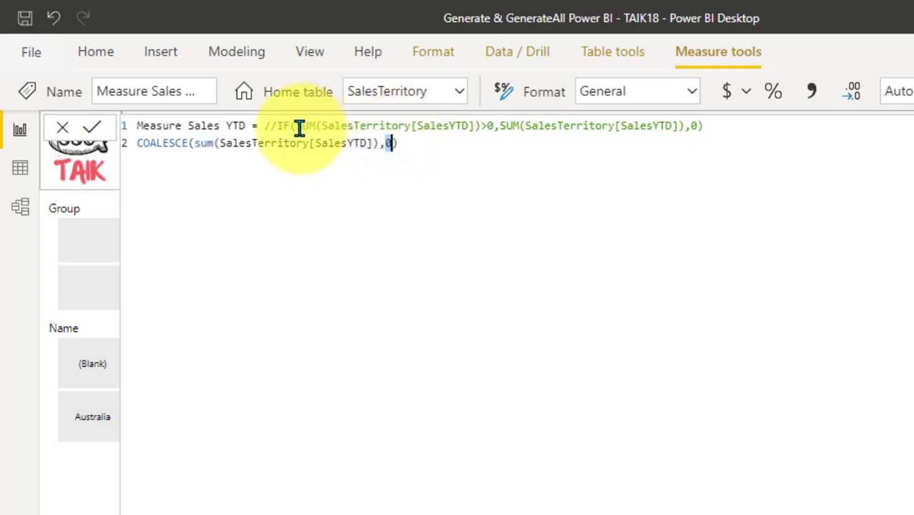
drag(299, 127, 478, 135)
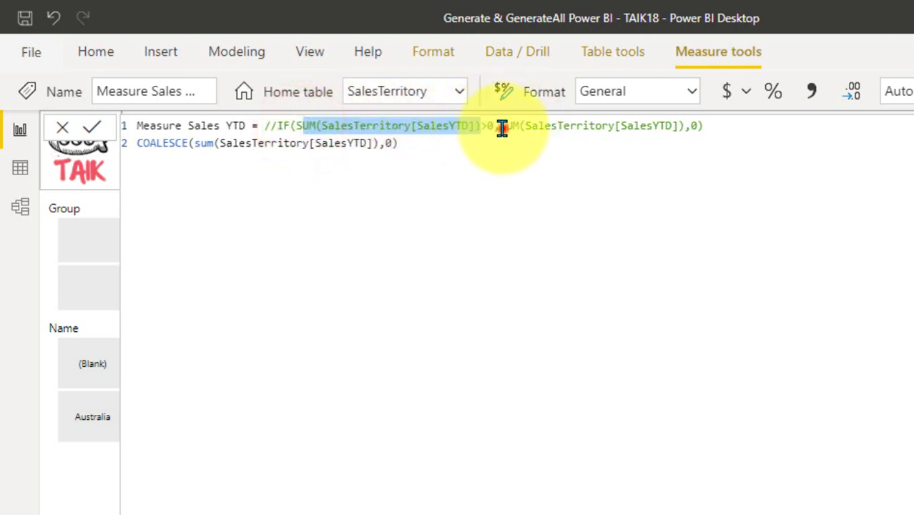
drag(500, 126, 684, 126)
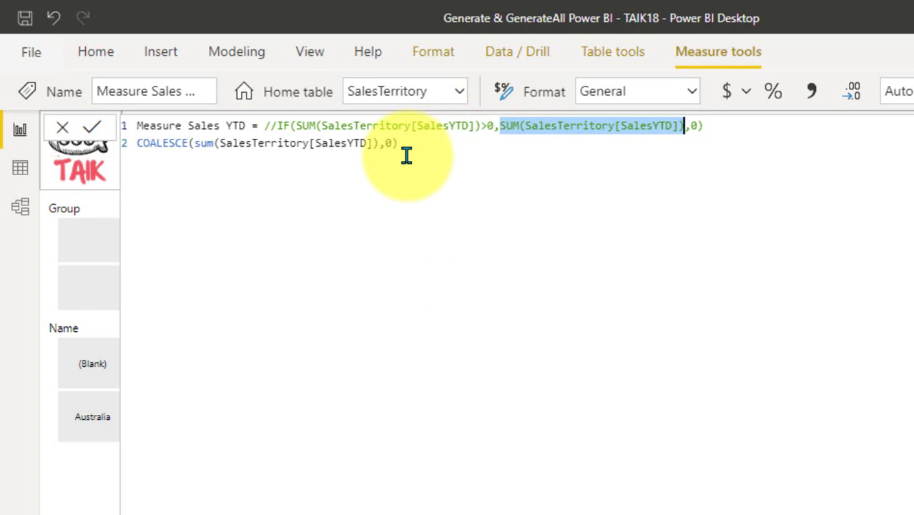
click(296, 127)
drag(343, 127, 685, 125)
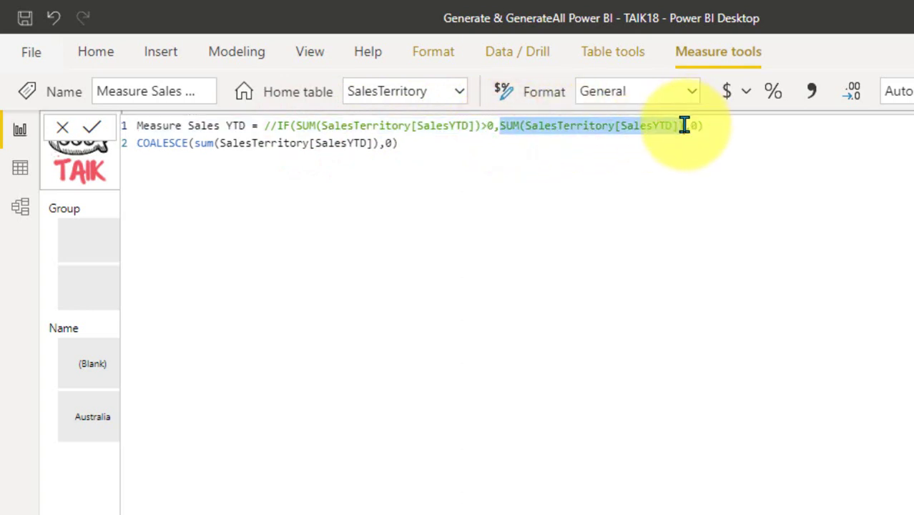
Step: Make the commented IF return "Positive" and "Negative" instead of its numeric arguments
text("Positive")
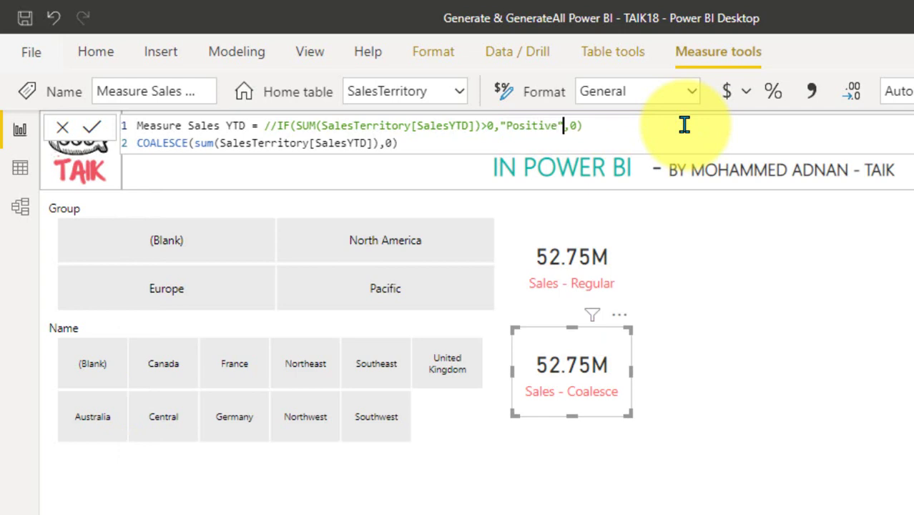
key(Right)
key(Right)
key(BackSpace)
text("Negative")
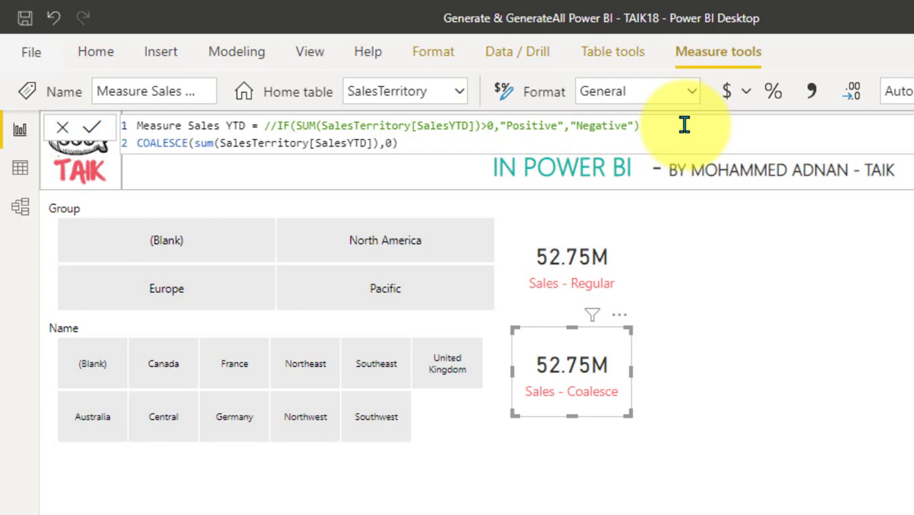
Step: Replace COALESCE's 0 fallback with empty quotes, ready for a text value
key(Left)
key(Left)
key(Left)
key(Left)
key(Left)
key(Left)
key(Left)
key(Left)
key(Left)
key(Left)
key(Left)
key(Left)
key(Left)
key(Left)
key(Left)
key(Left)
key(Left)
key(Left)
key(Left)
key(Left)
key(Down)
key(Left)
key(Left)
key(Left)
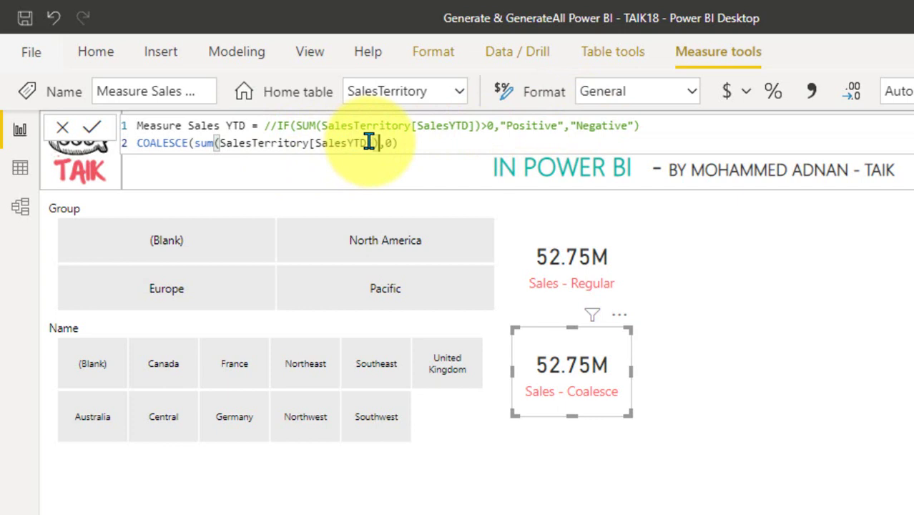
key(Right)
key(Right)
key(Right)
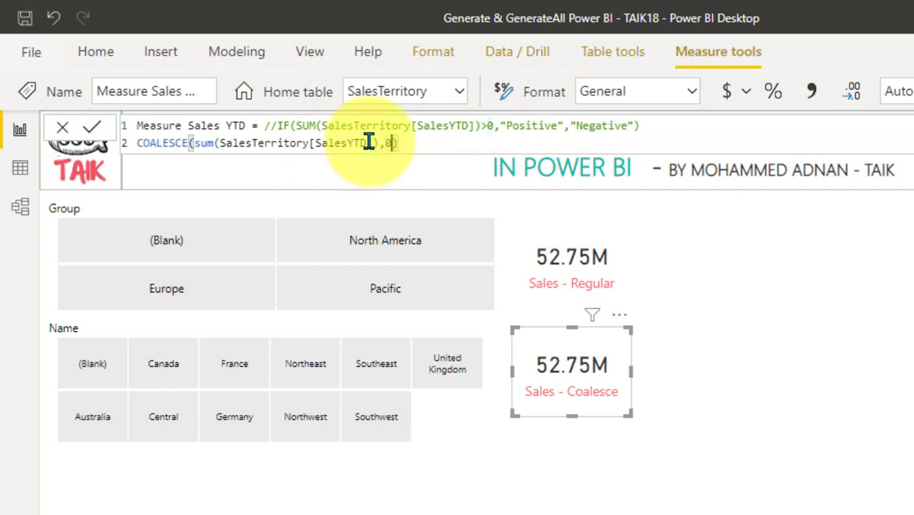
key(BackSpace)
text("")
key(Left)
Step: Commit "No Value" as the COALESCE fallback, then filter the Group slicer to (Blank)
text(No Value)
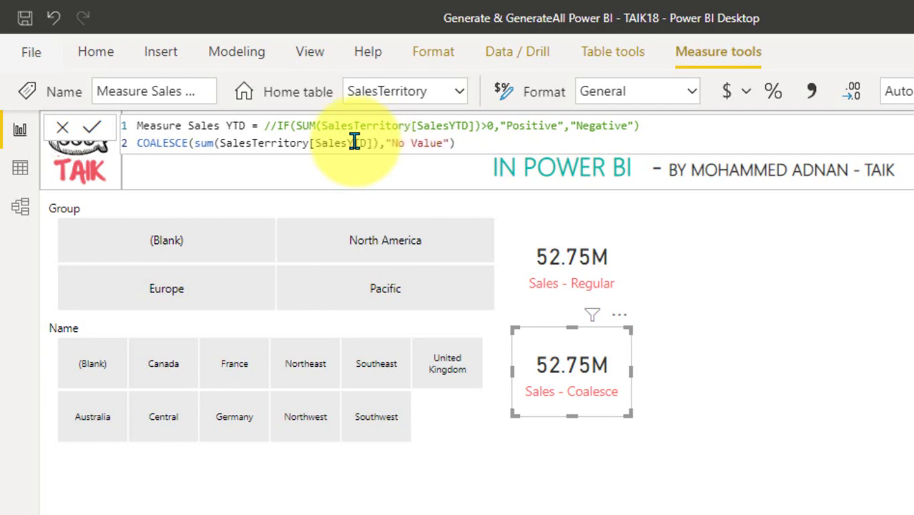
click(92, 127)
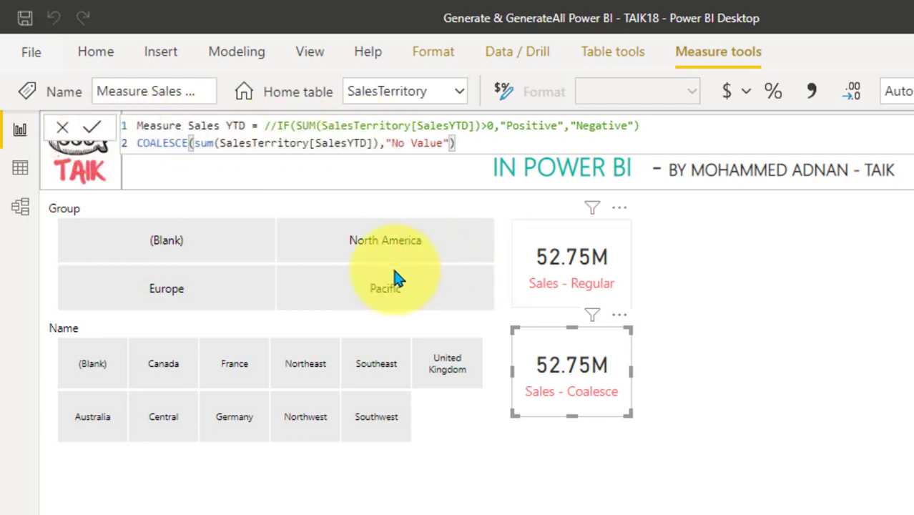
click(350, 252)
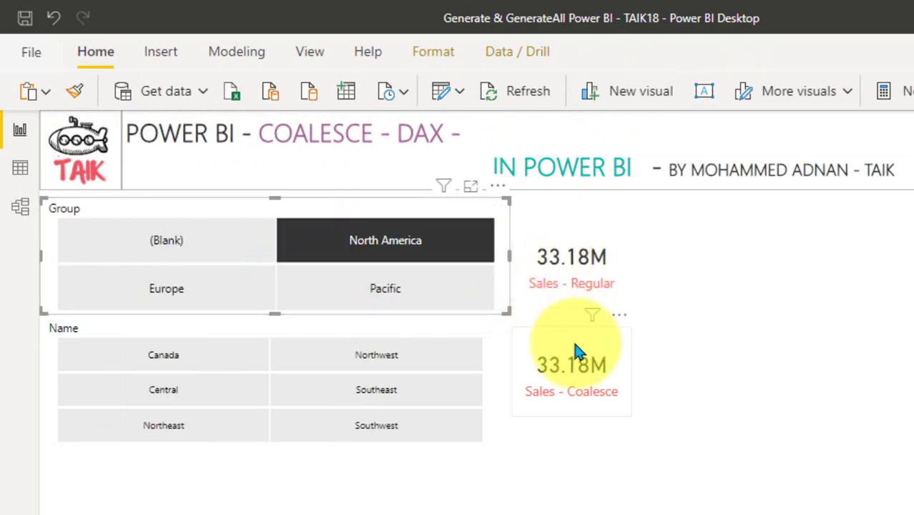
click(350, 251)
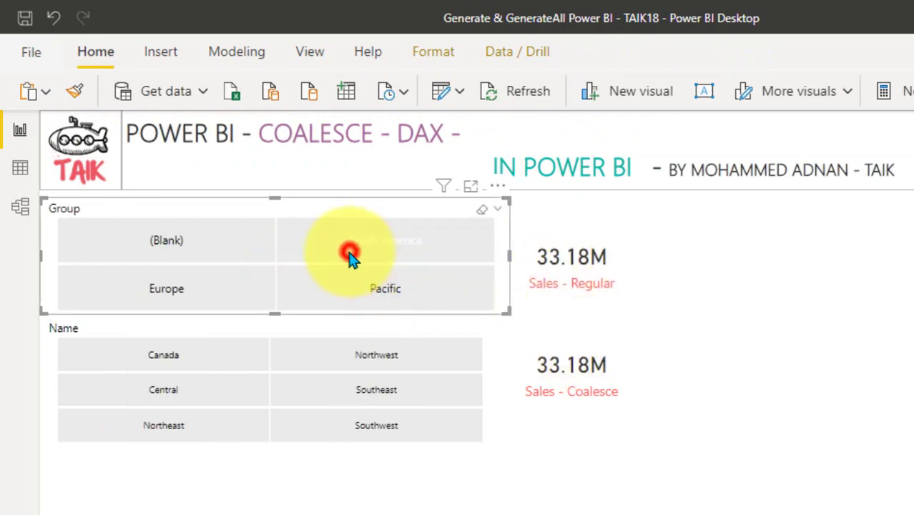
click(198, 254)
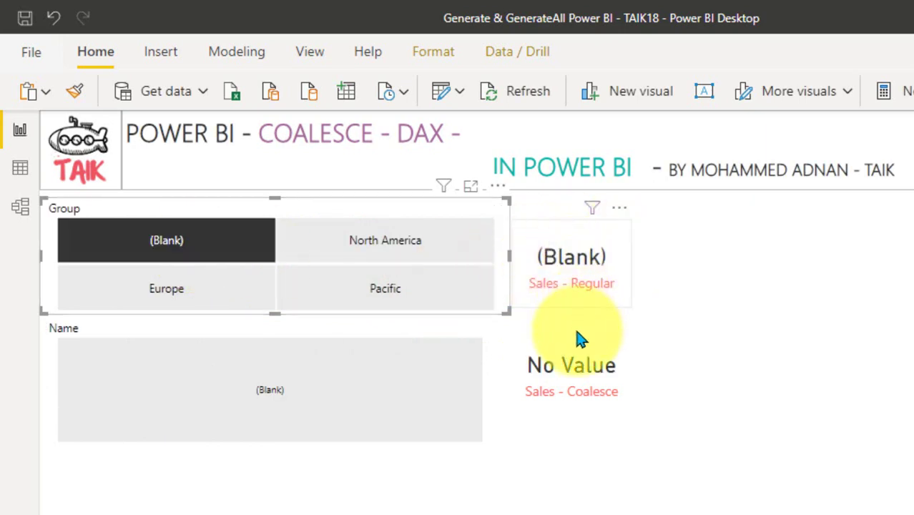
click(596, 375)
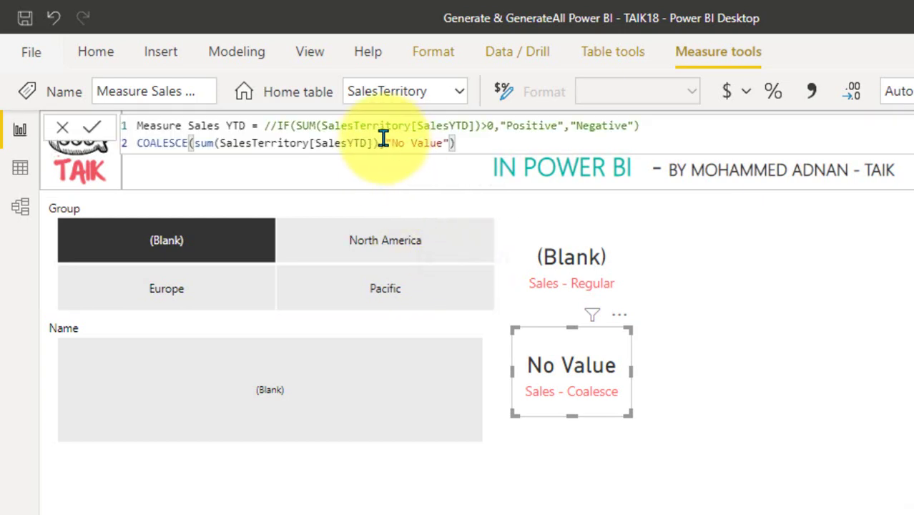
Step: Change the COALESCE fallback from "No Value" back to 0 so the card shows 0.00
drag(386, 143, 553, 148)
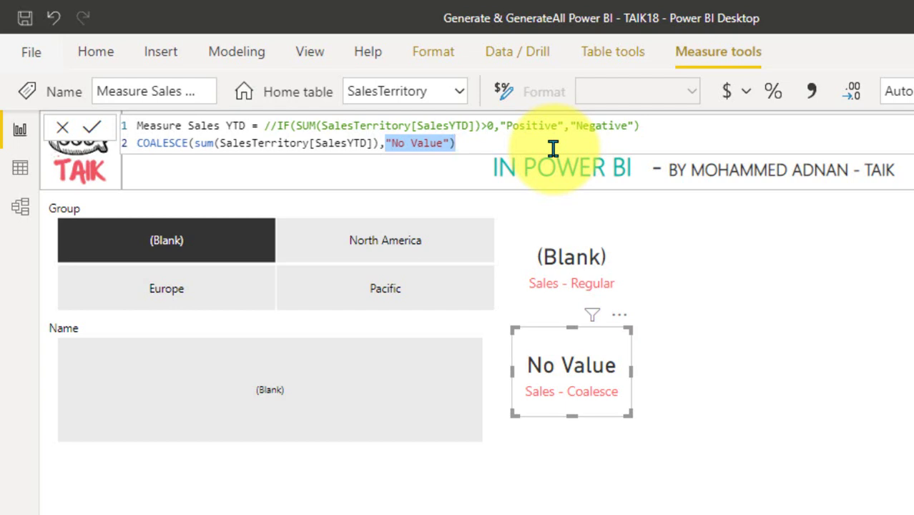
text(0)
click(92, 127)
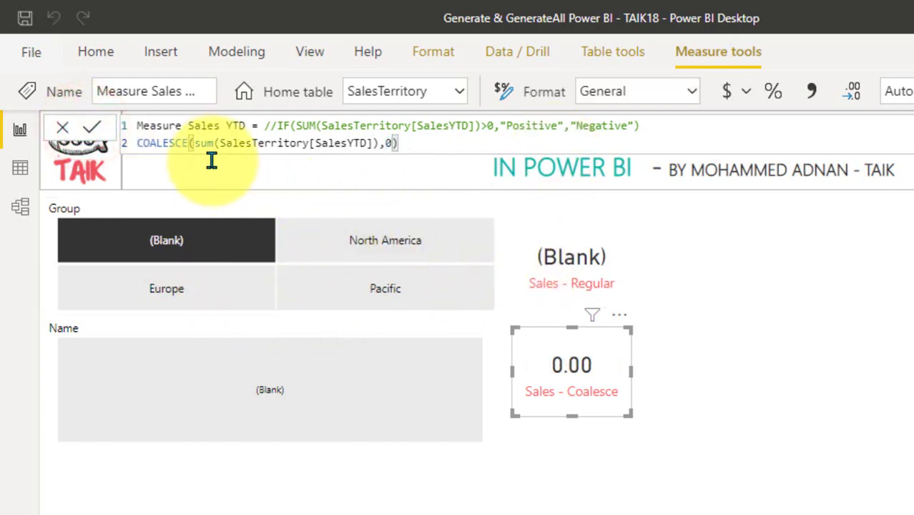
double_click(390, 143)
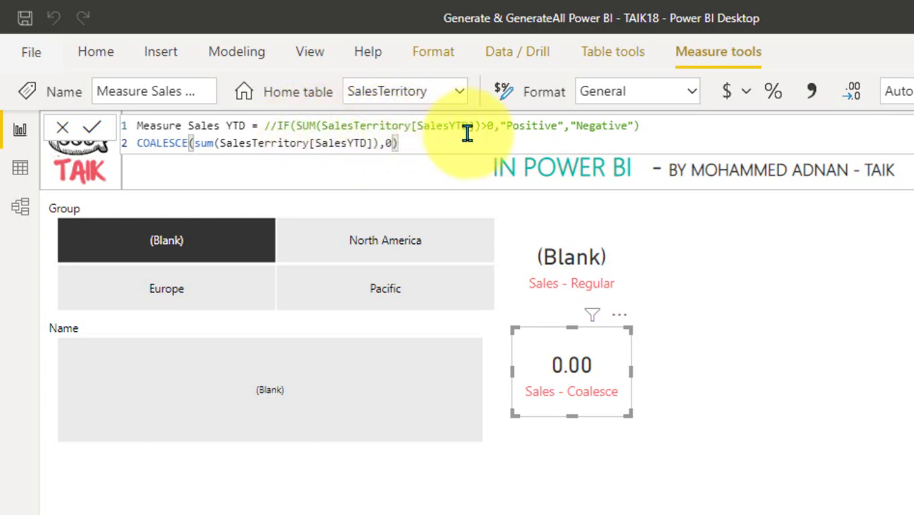
drag(500, 126, 637, 125)
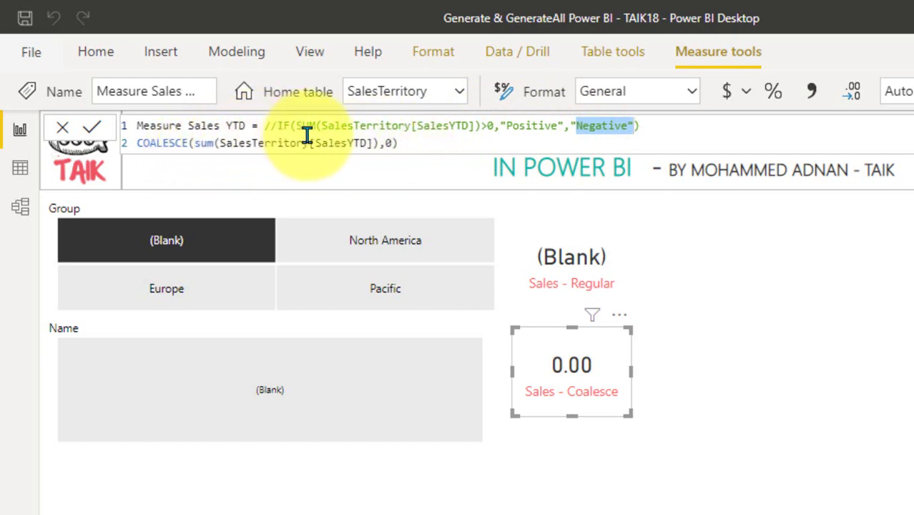
click(390, 143)
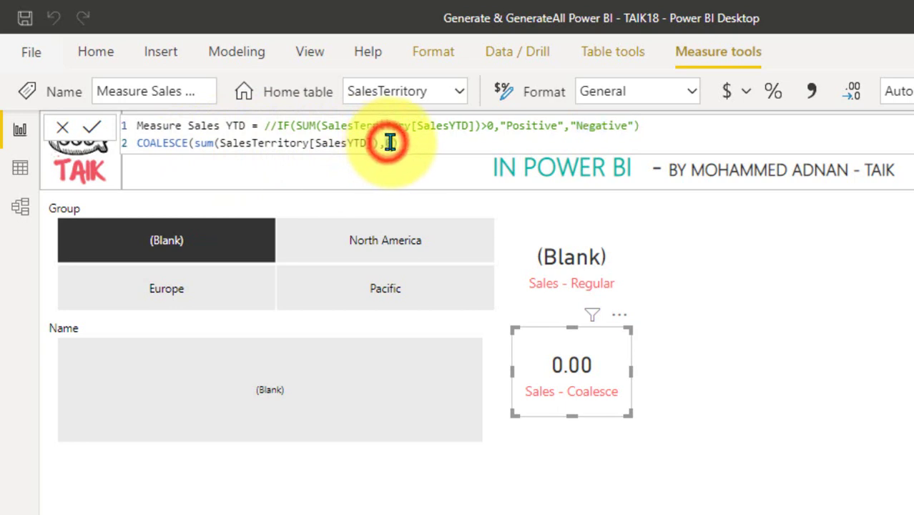
text(0)
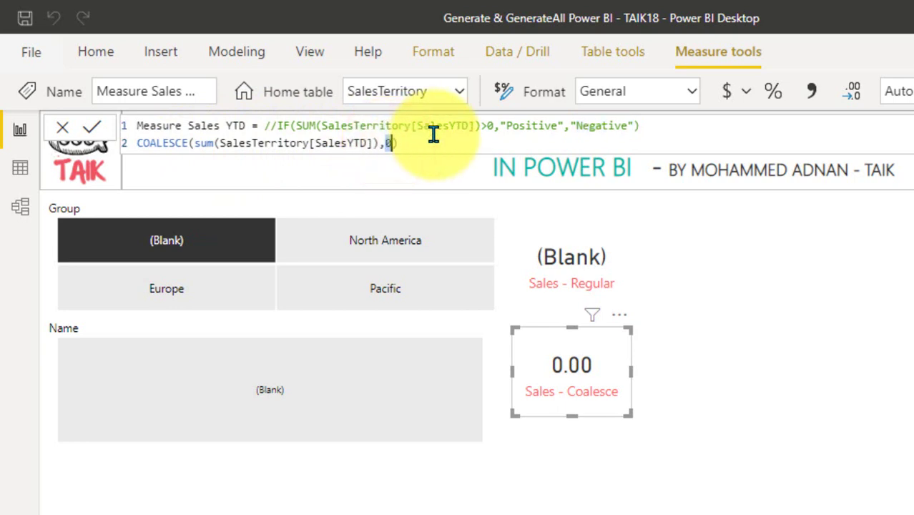
drag(379, 143, 198, 148)
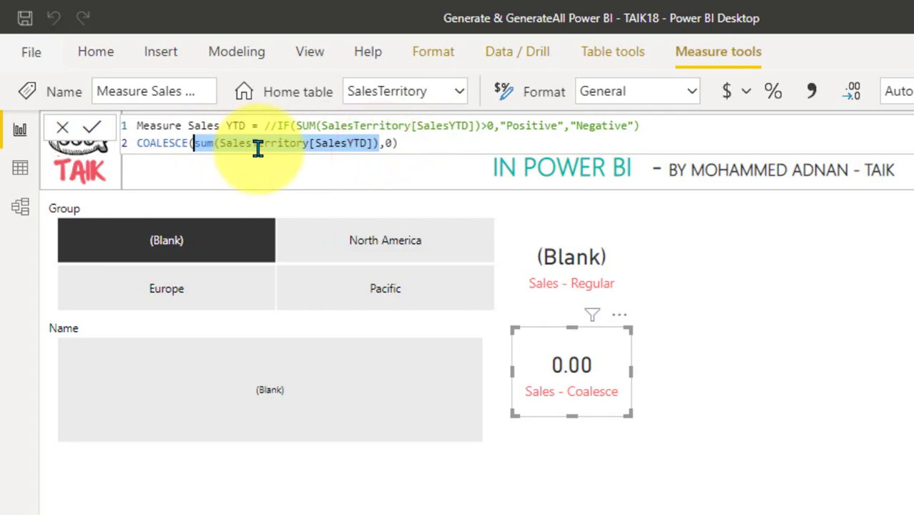